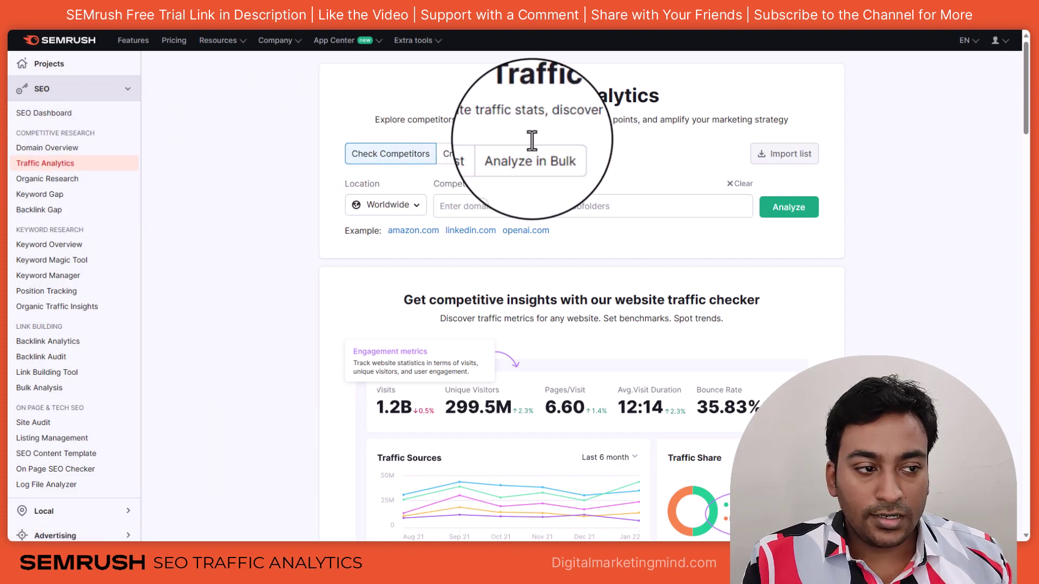
Run a competitor traffic analysis for semrush.com with the location kept at Worldwide
{"action": "left_click", "coordinate": [413, 211]}
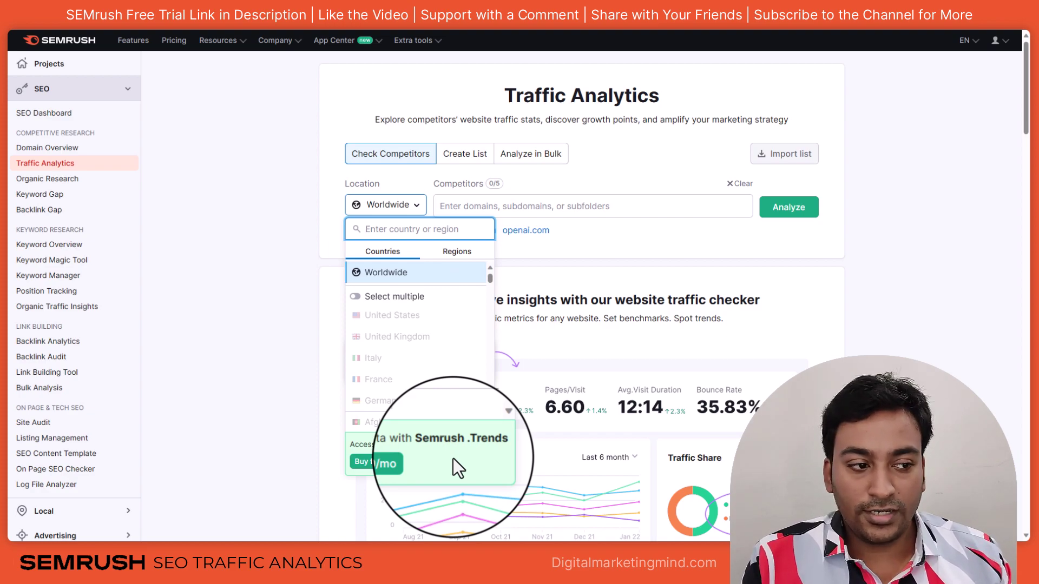
{"action": "left_click", "coordinate": [540, 215]}
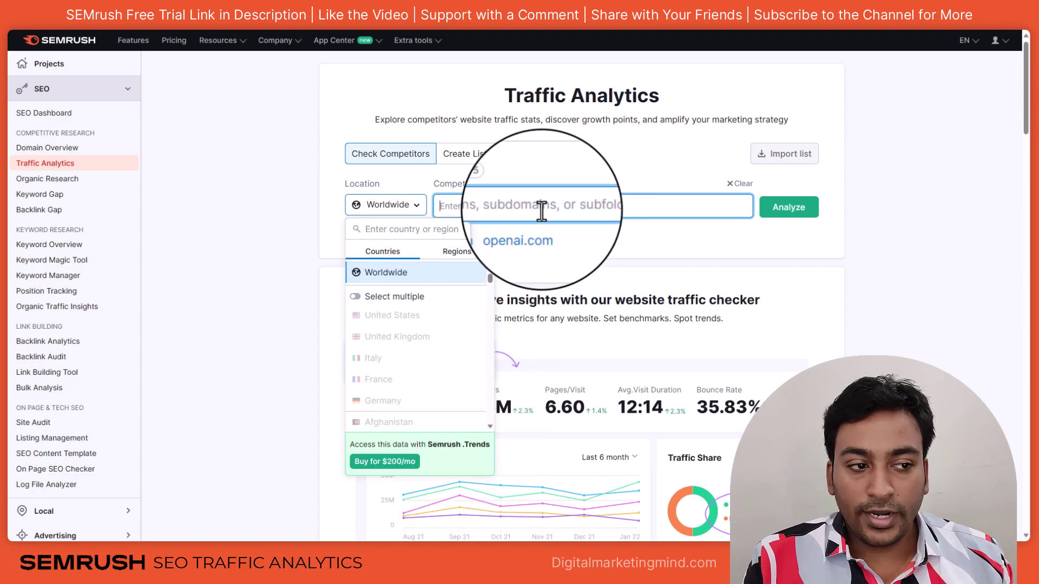
{"action": "type", "text": "semrush.com"}
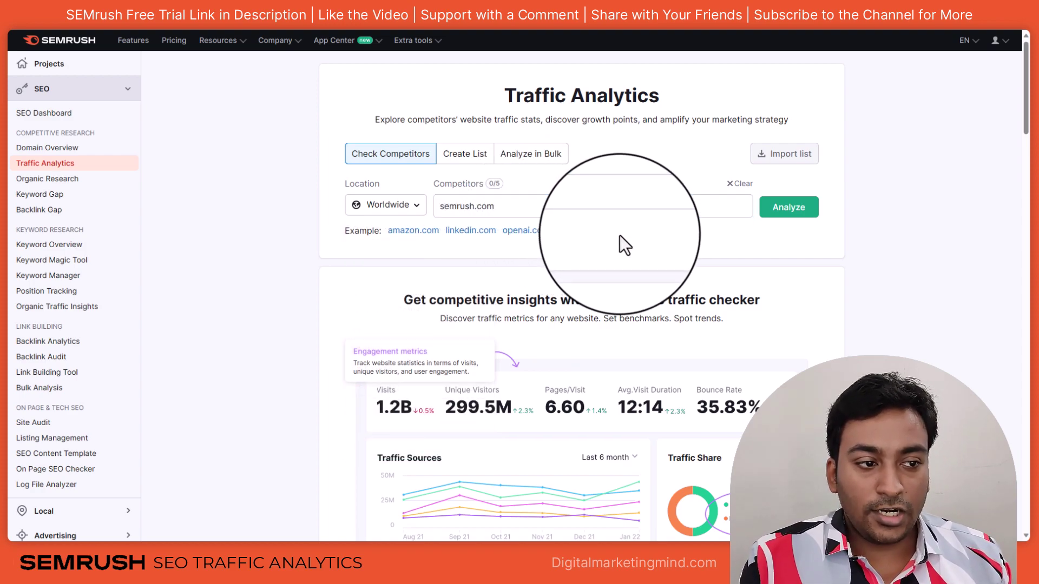
{"action": "key", "text": "Return"}
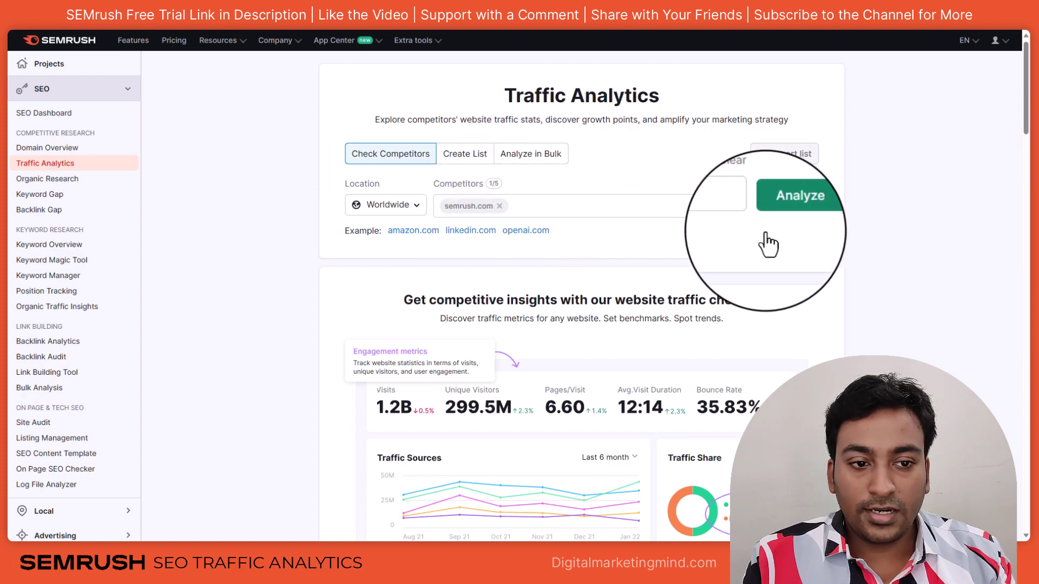
{"action": "left_click", "coordinate": [786, 208]}
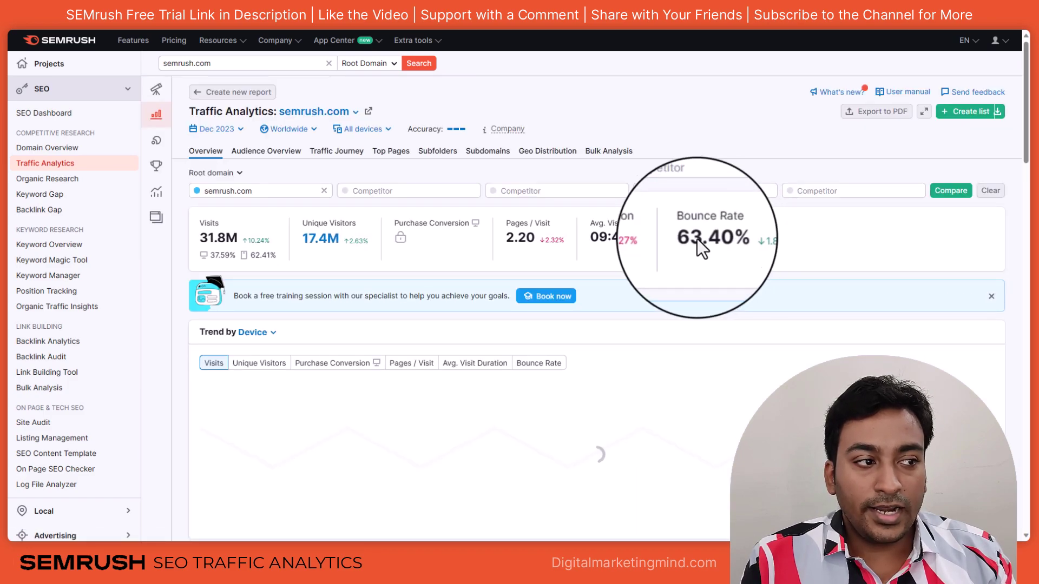
Check the date, location and device filter options available for the semrush.com traffic report
{"action": "left_click", "coordinate": [243, 135]}
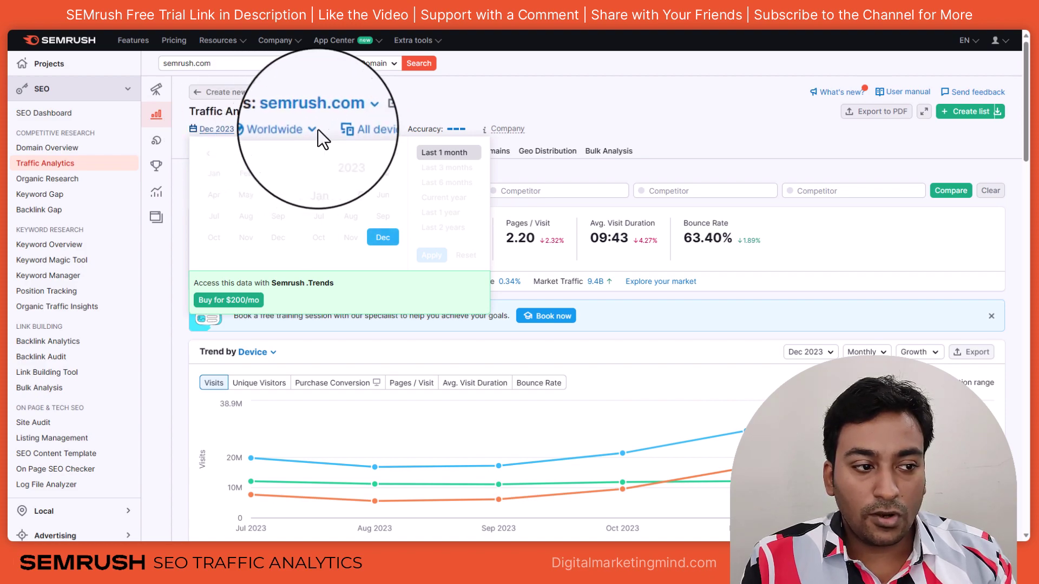
{"action": "left_click", "coordinate": [571, 122]}
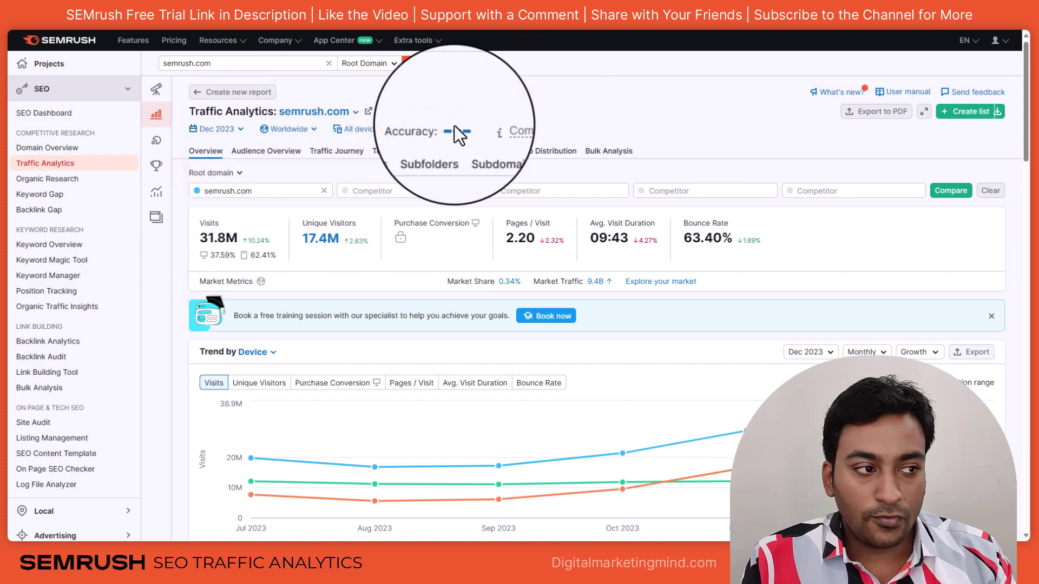
{"action": "left_click", "coordinate": [287, 129]}
{"action": "left_click", "coordinate": [349, 126]}
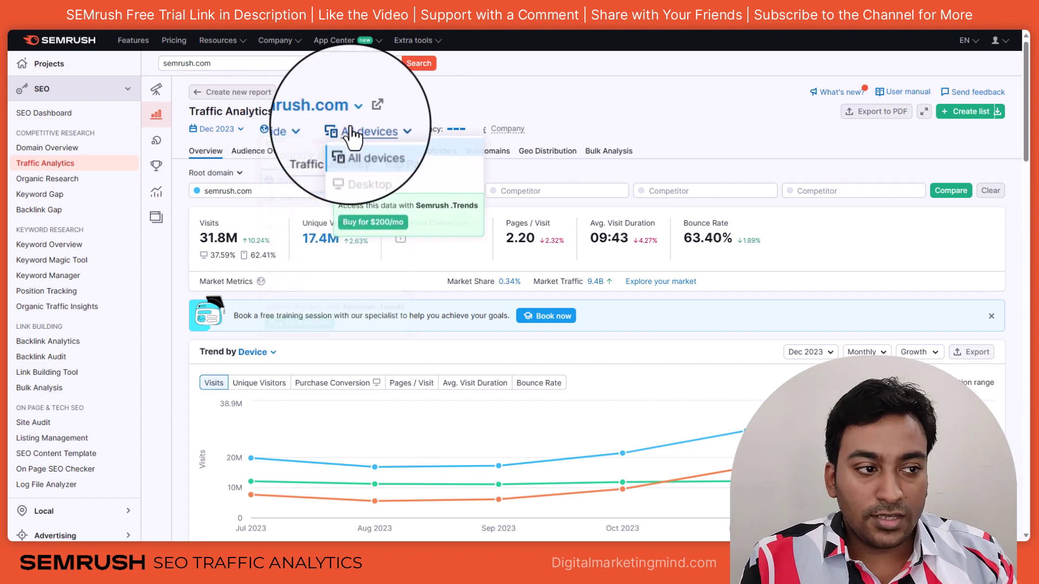
{"action": "left_click", "coordinate": [638, 130]}
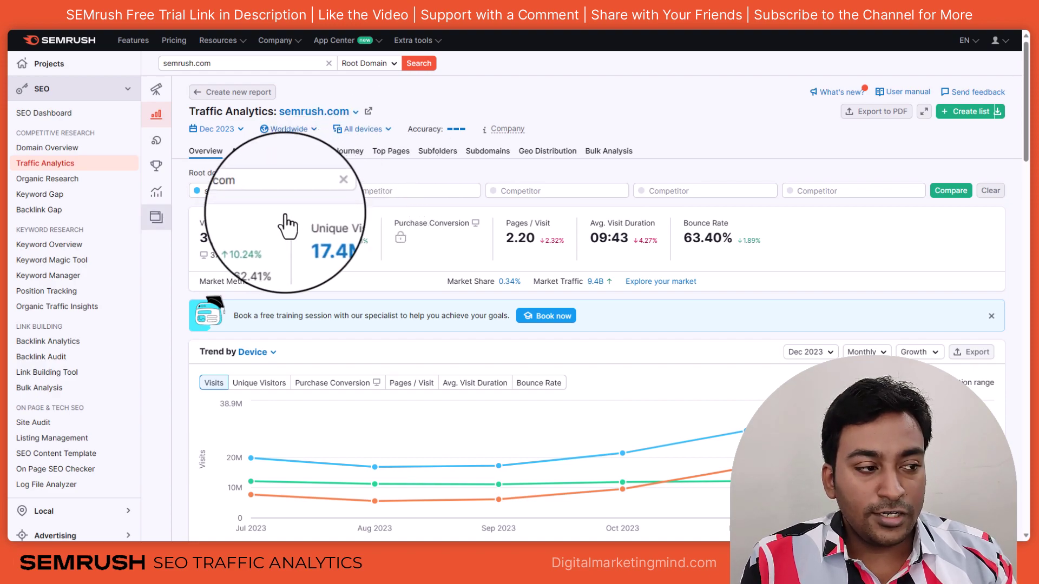
Examine the summary metrics for visits, unique visitors, purchase conversion, pages per visit, average visit duration and bounce rate
{"action": "mouse_move", "coordinate": [245, 243]}
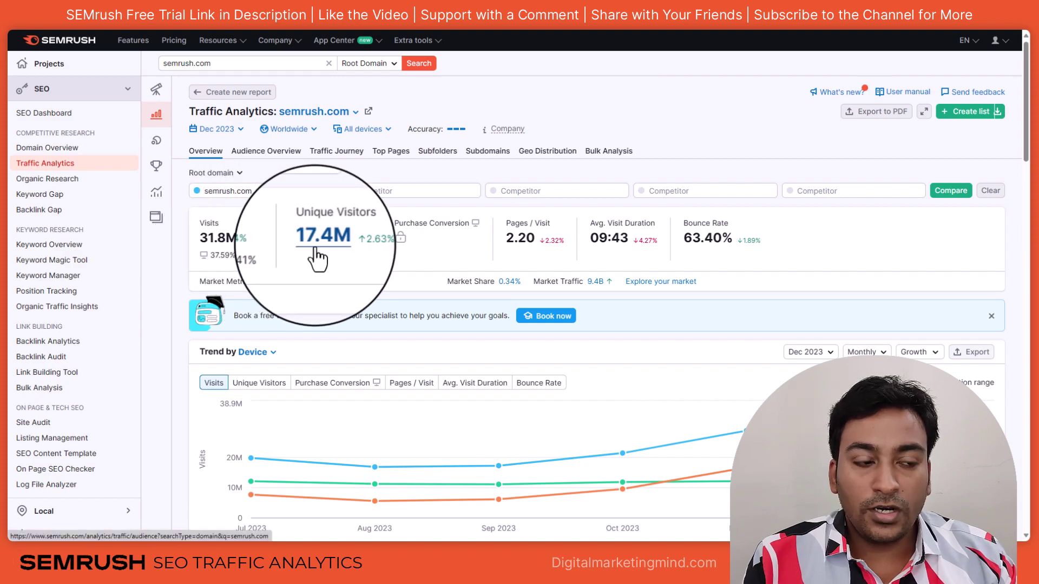
{"action": "mouse_move", "coordinate": [413, 229]}
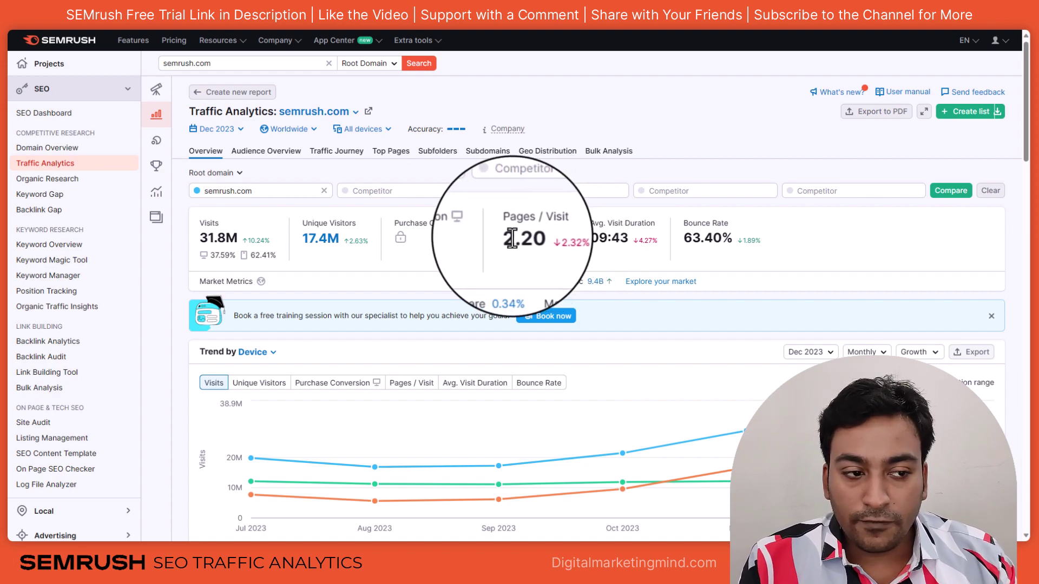
{"action": "left_click_drag", "start_coordinate": [591, 239], "coordinate": [762, 241]}
{"action": "left_click", "coordinate": [764, 241]}
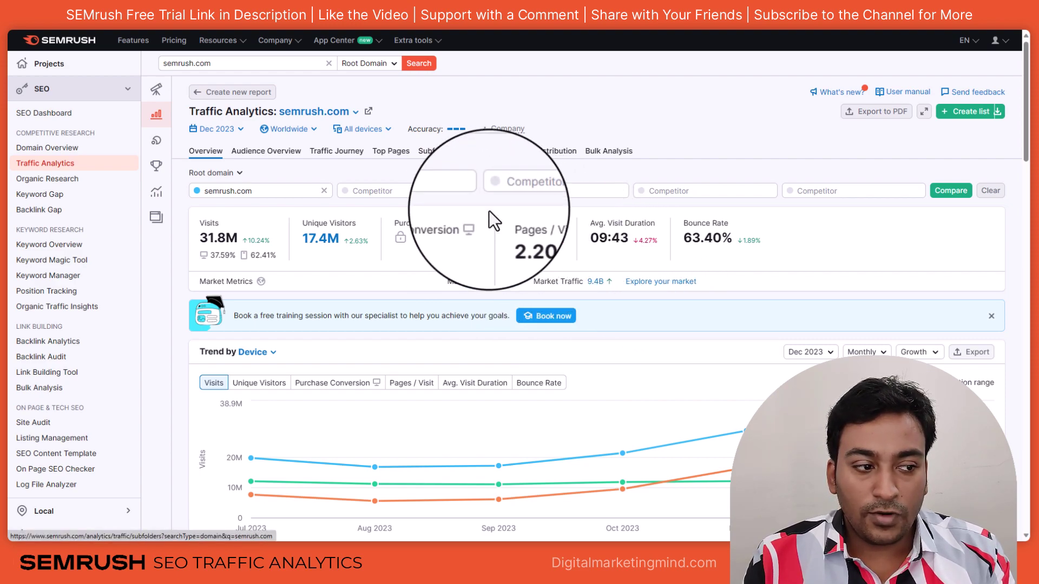
View the traffic trend chart by Year, and return it to the Device breakdown
{"action": "scroll", "coordinate": [478, 206], "scroll_direction": "down", "scroll_amount": 4}
{"action": "scroll", "coordinate": [479, 206], "scroll_direction": "down", "scroll_amount": 1}
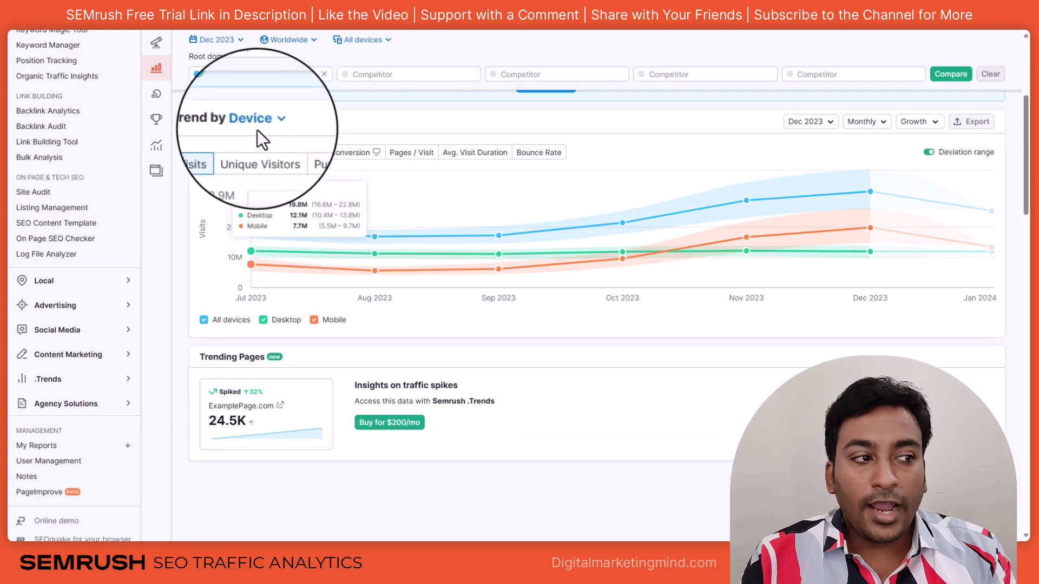
{"action": "left_click", "coordinate": [248, 135]}
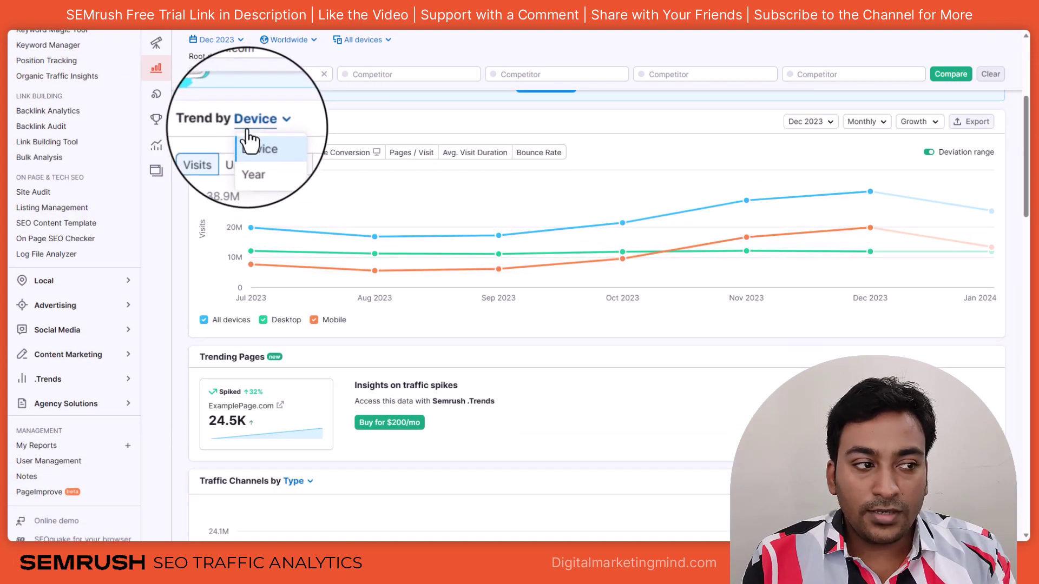
{"action": "left_click", "coordinate": [252, 157]}
{"action": "left_click", "coordinate": [260, 126]}
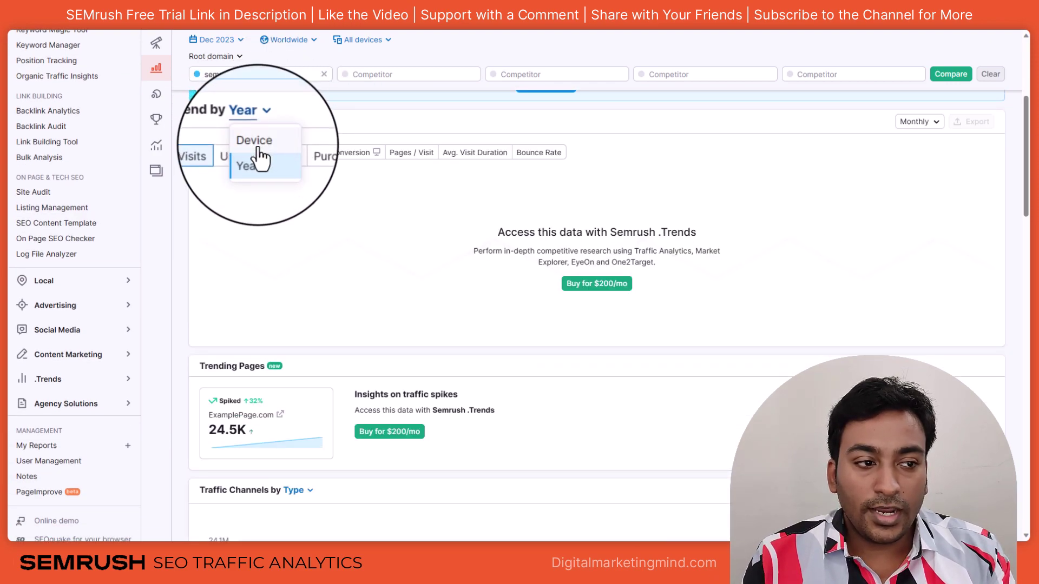
{"action": "left_click", "coordinate": [255, 142]}
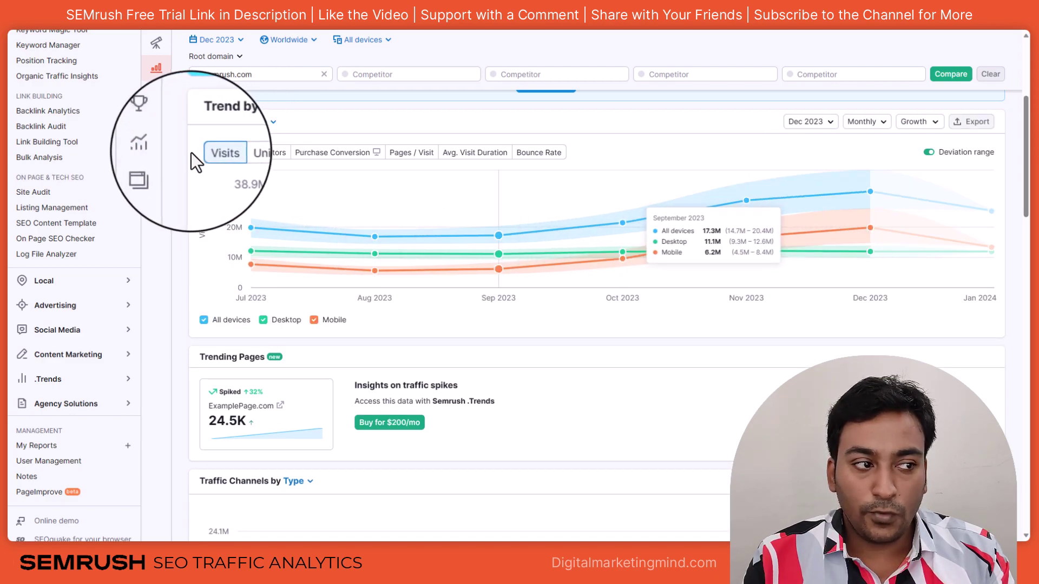
Cycle the trend chart through Unique Visitors, Purchase Conversion, Pages / Visit and Avg. Visit Duration, ending on Bounce Rate
{"action": "scroll", "coordinate": [216, 173], "scroll_direction": "up", "scroll_amount": 2}
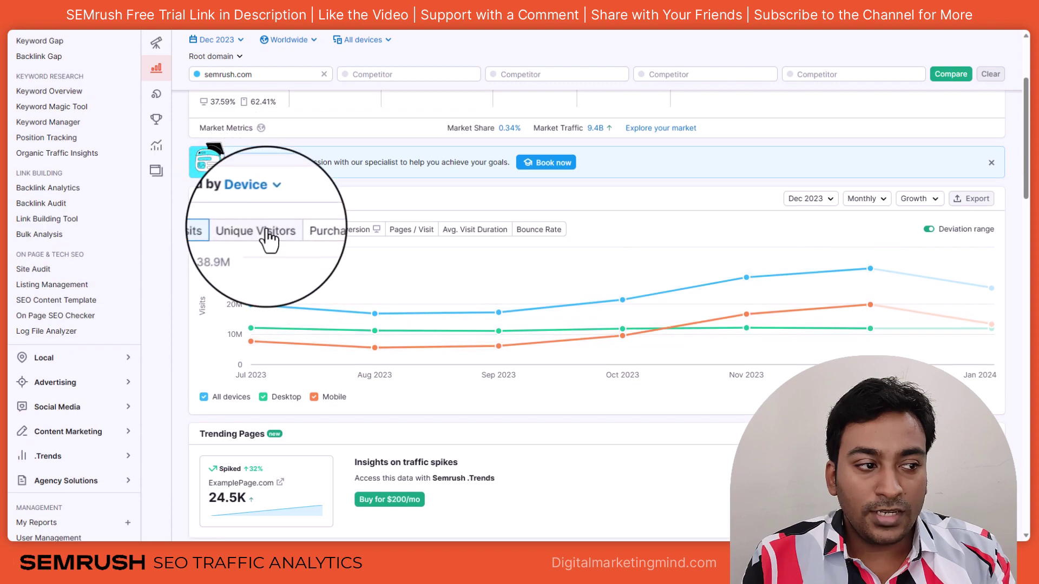
{"action": "left_click", "coordinate": [267, 230]}
{"action": "left_click", "coordinate": [320, 230]}
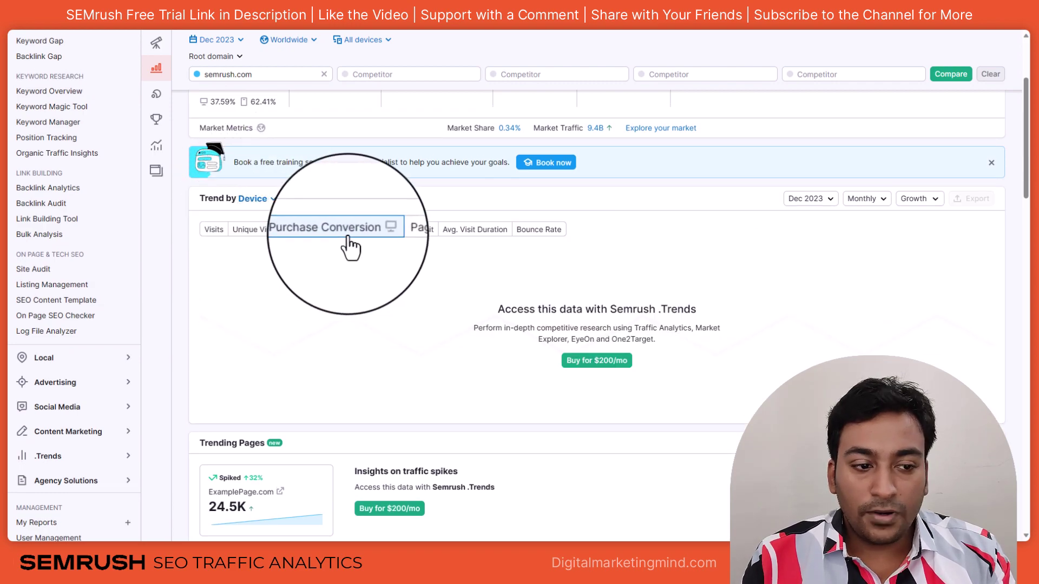
{"action": "left_click", "coordinate": [401, 241]}
{"action": "left_click", "coordinate": [468, 243]}
{"action": "left_click", "coordinate": [538, 233]}
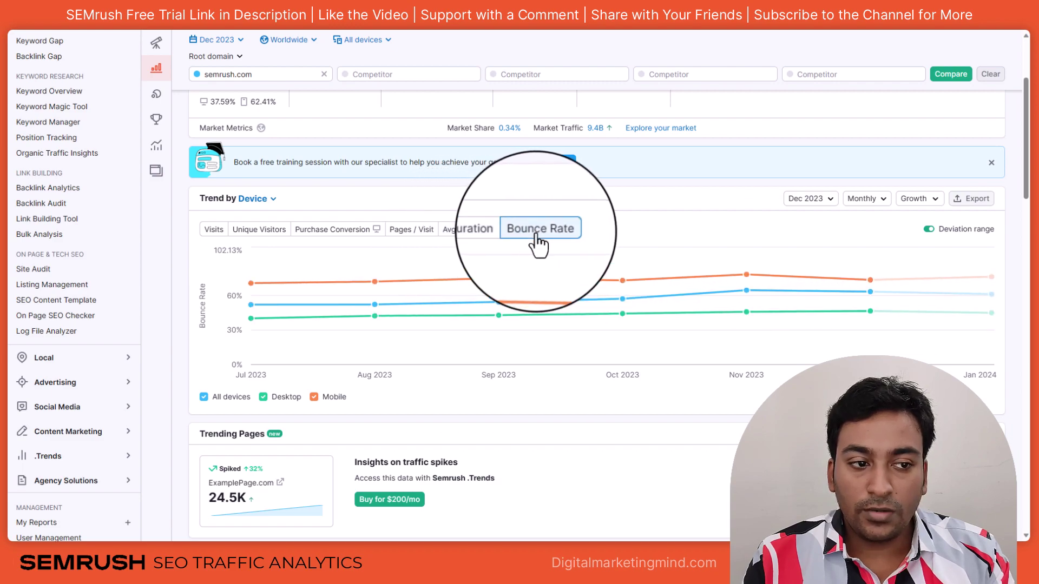
Try the Last 6 months and Last 1 year periods on the trend chart, and set it back to Dec 2023
{"action": "left_click", "coordinate": [832, 203]}
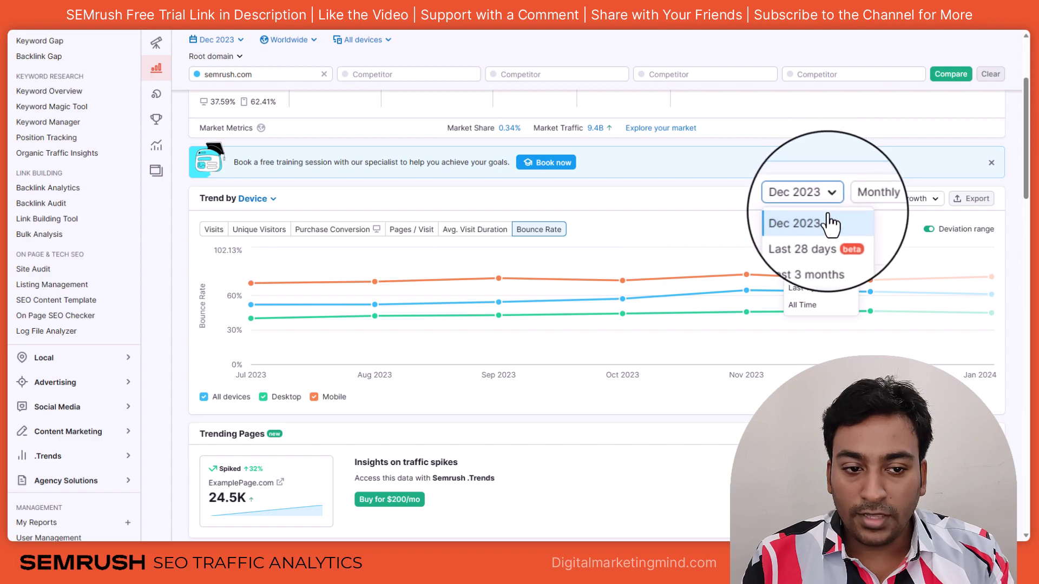
{"action": "left_click", "coordinate": [811, 272]}
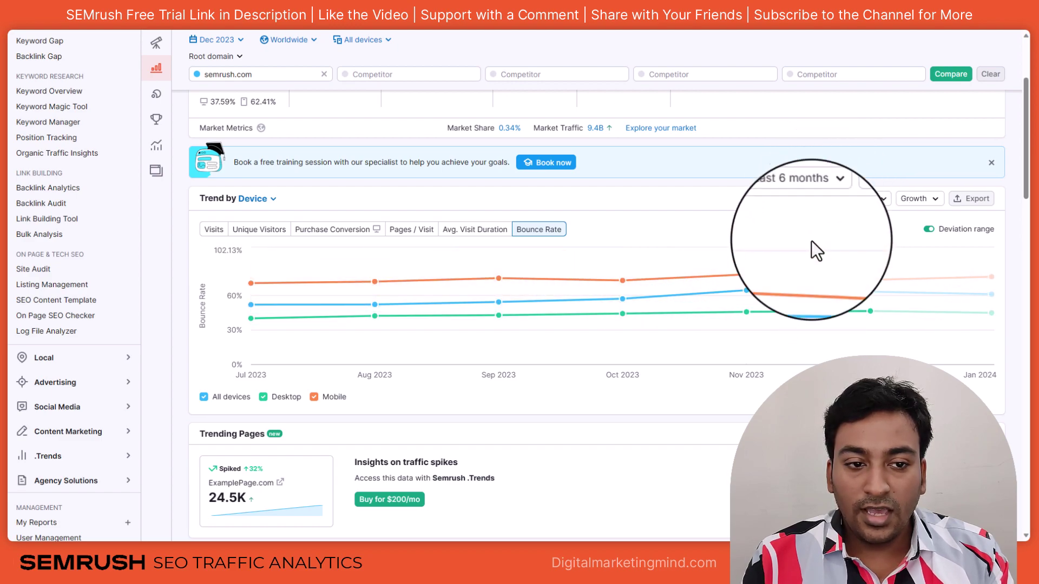
{"action": "left_click", "coordinate": [806, 199]}
{"action": "left_click", "coordinate": [786, 294]}
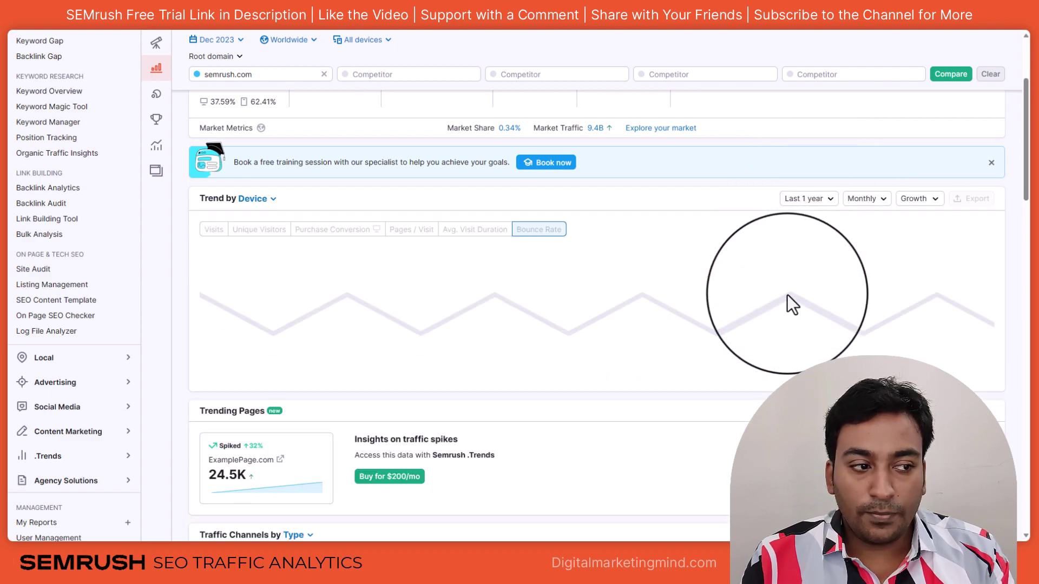
{"action": "left_click", "coordinate": [799, 199]}
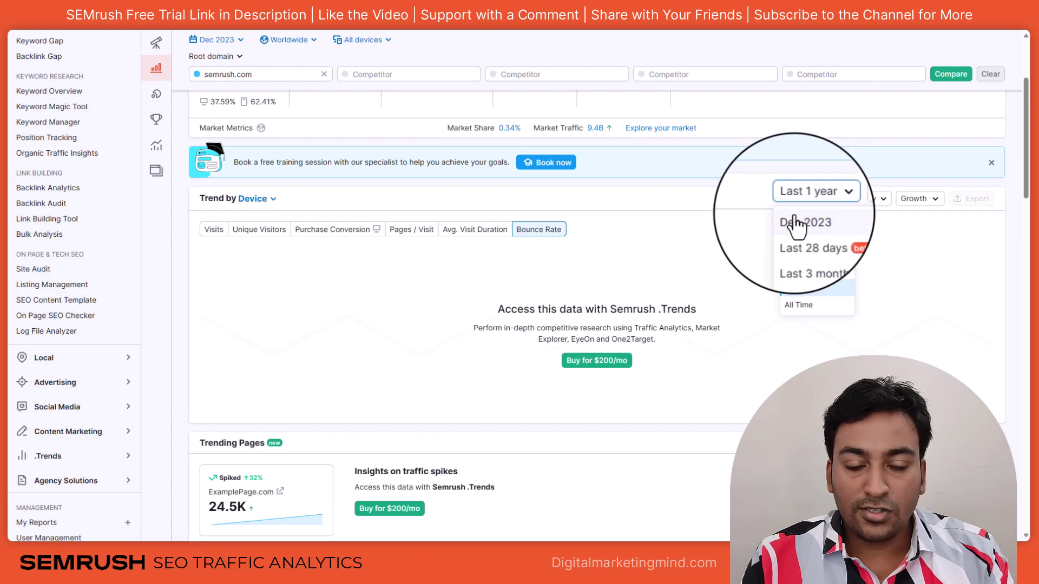
{"action": "left_click", "coordinate": [795, 222]}
Examine the Traffic Channels by Type chart and its growth, interval and period options
{"action": "scroll", "coordinate": [515, 225], "scroll_direction": "down", "scroll_amount": 5}
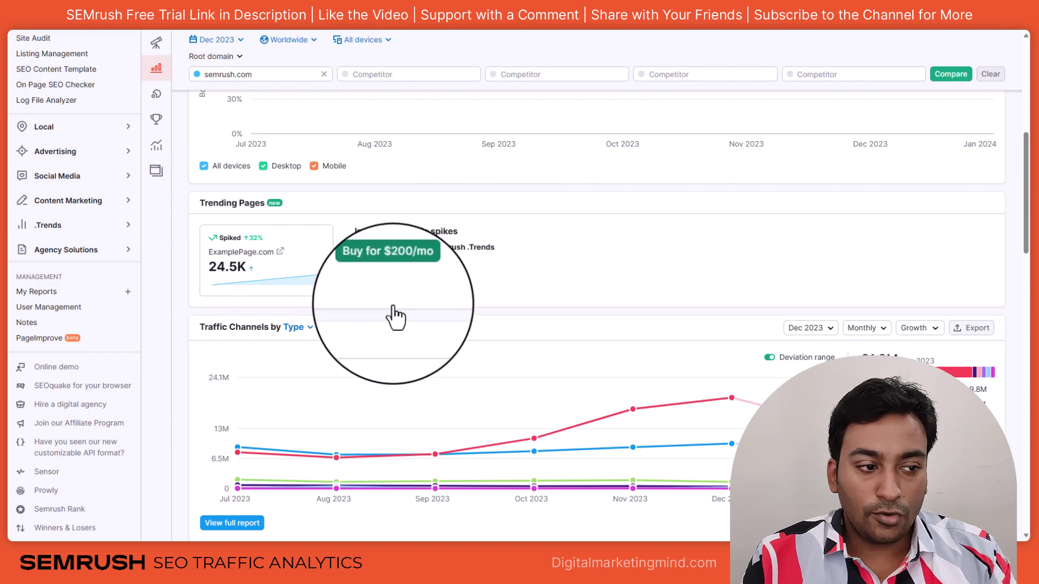
{"action": "scroll", "coordinate": [393, 304], "scroll_direction": "down", "scroll_amount": 4}
{"action": "scroll", "coordinate": [393, 304], "scroll_direction": "up", "scroll_amount": 1}
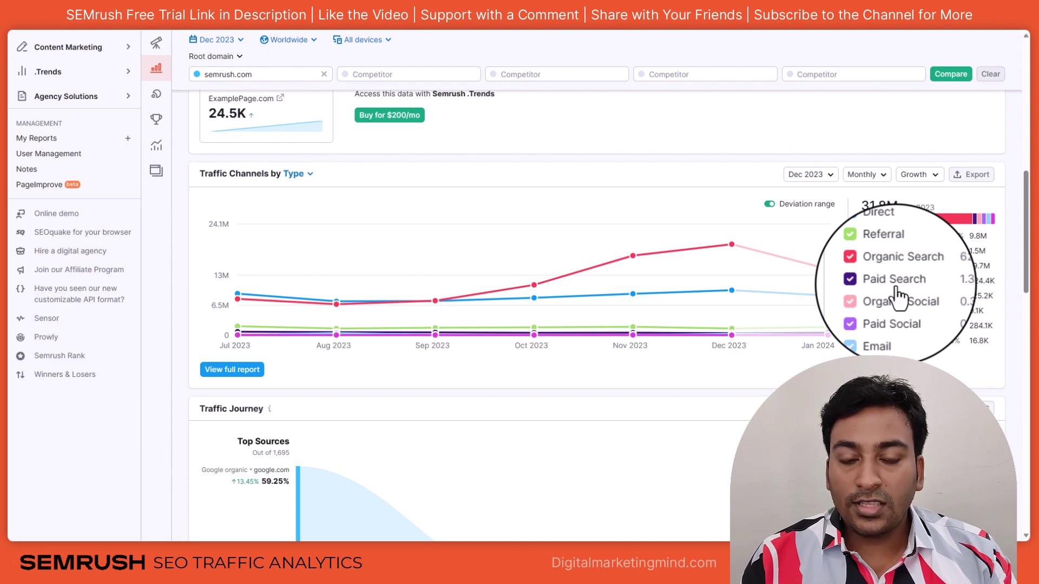
{"action": "left_click", "coordinate": [918, 174]}
{"action": "left_click", "coordinate": [865, 174]}
{"action": "left_click", "coordinate": [806, 172]}
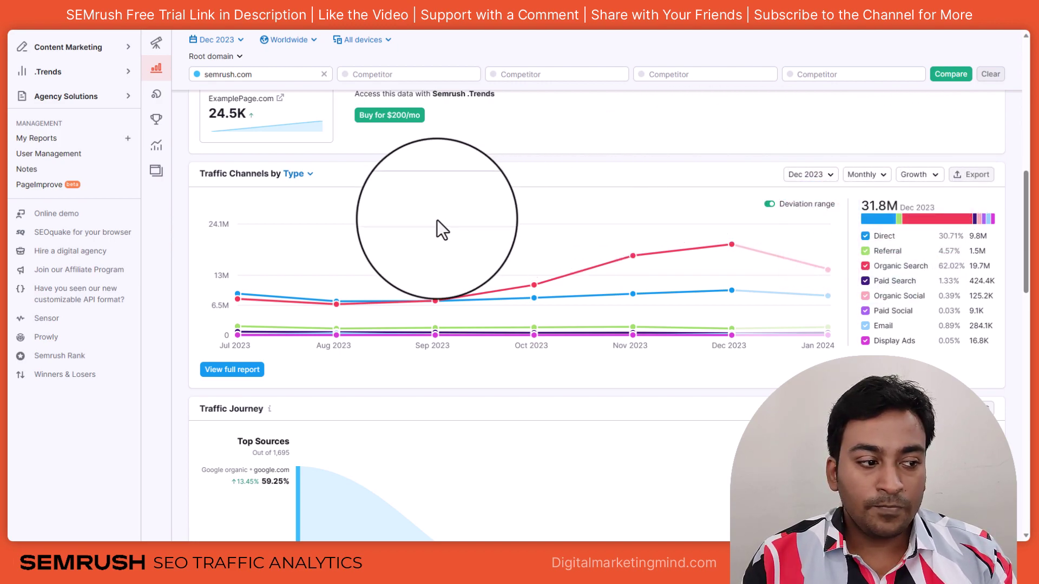
Examine the top sources and destinations in the Traffic Journey diagram
{"action": "scroll", "coordinate": [437, 220], "scroll_direction": "down", "scroll_amount": 4}
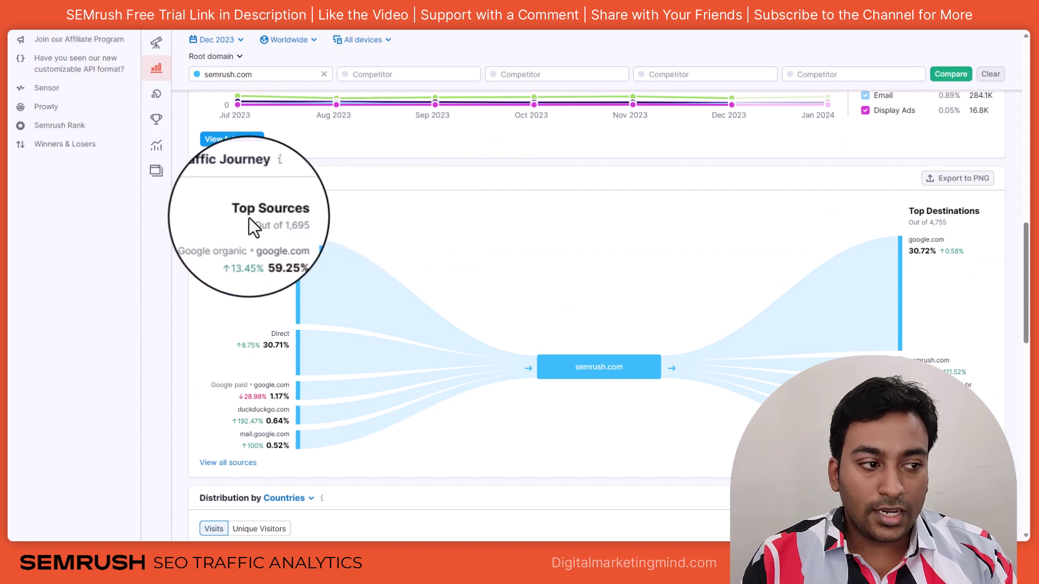